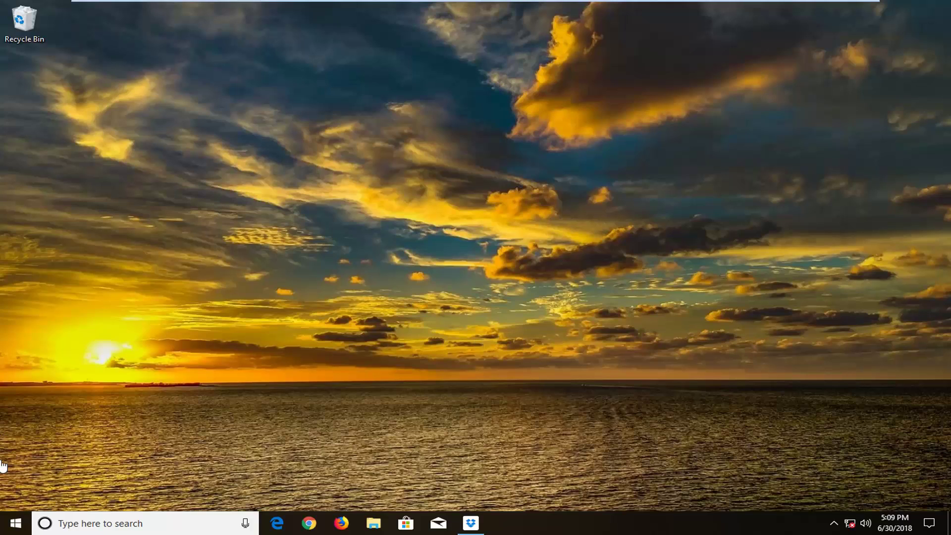
# Search the Start menu for 'indexing', open Indexing Options, and move the Dropbox installer aside
pyautogui.click(11, 525)
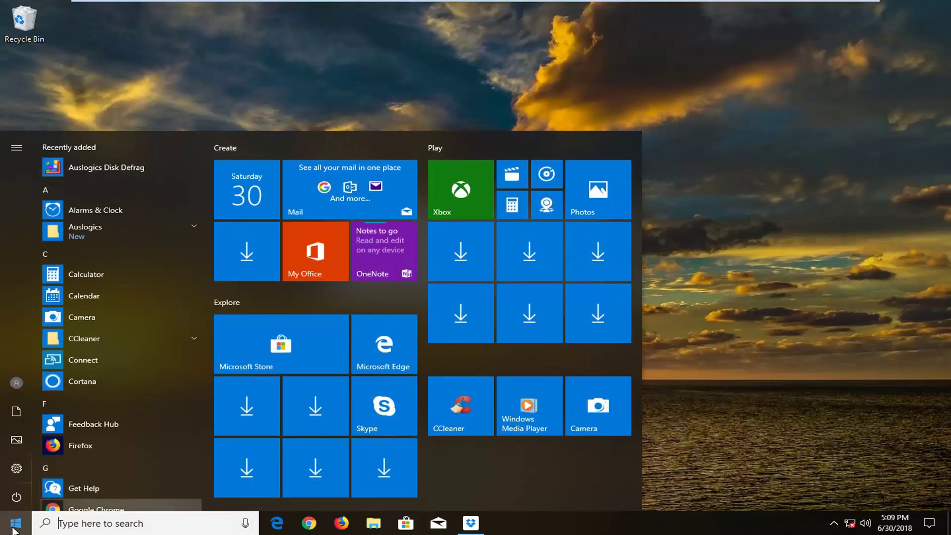
pyautogui.write('indrex')
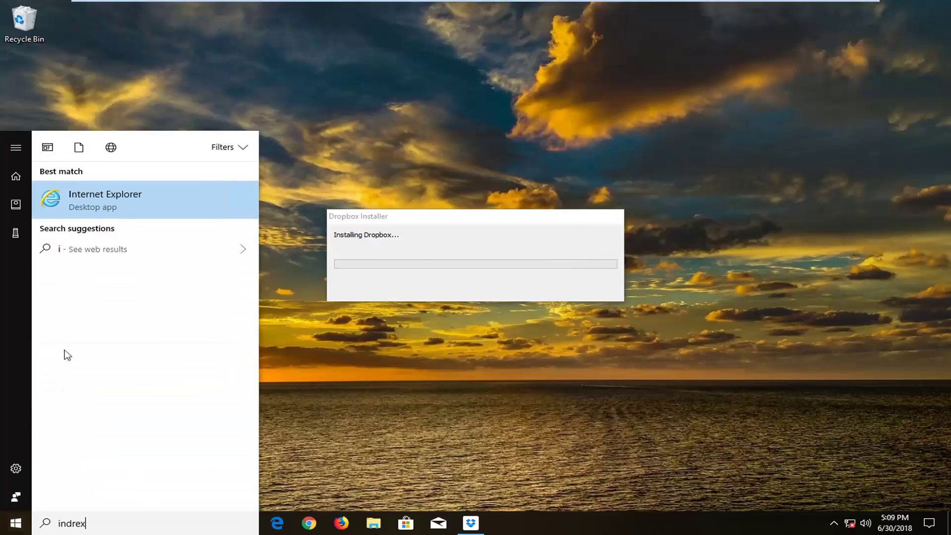
pyautogui.press('BackSpace')
pyautogui.press('BackSpace')
pyautogui.press('BackSpace')
pyautogui.write('exing')
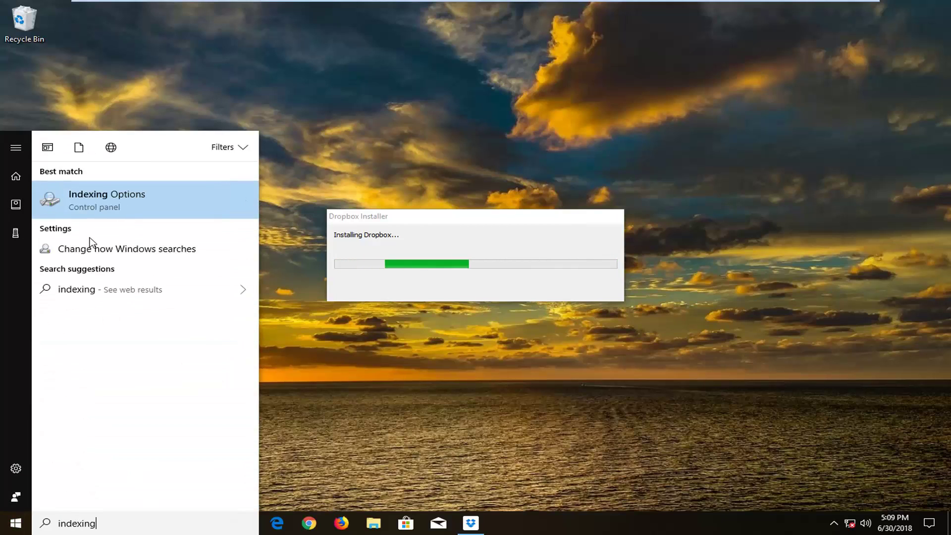
pyautogui.click(105, 198)
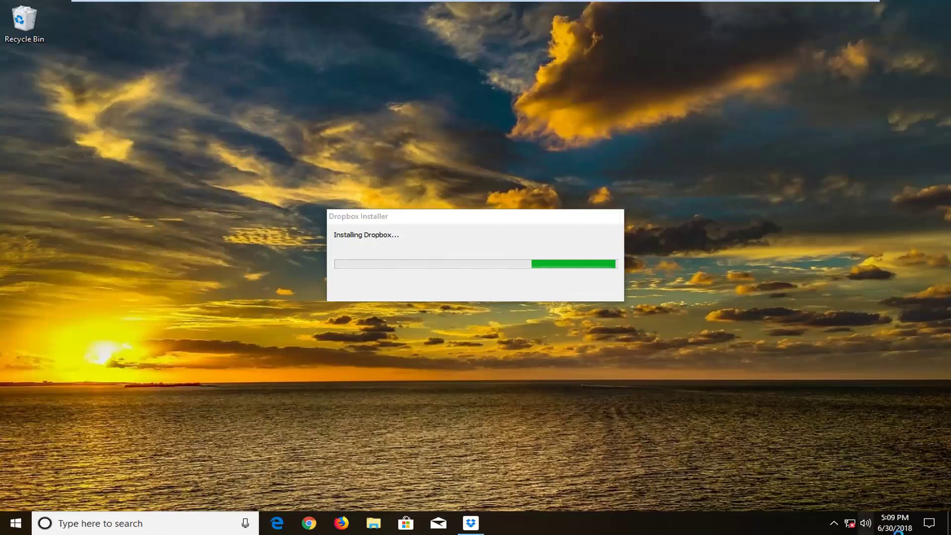
pyautogui.moveTo(460, 223); pyautogui.dragTo(866, 516)
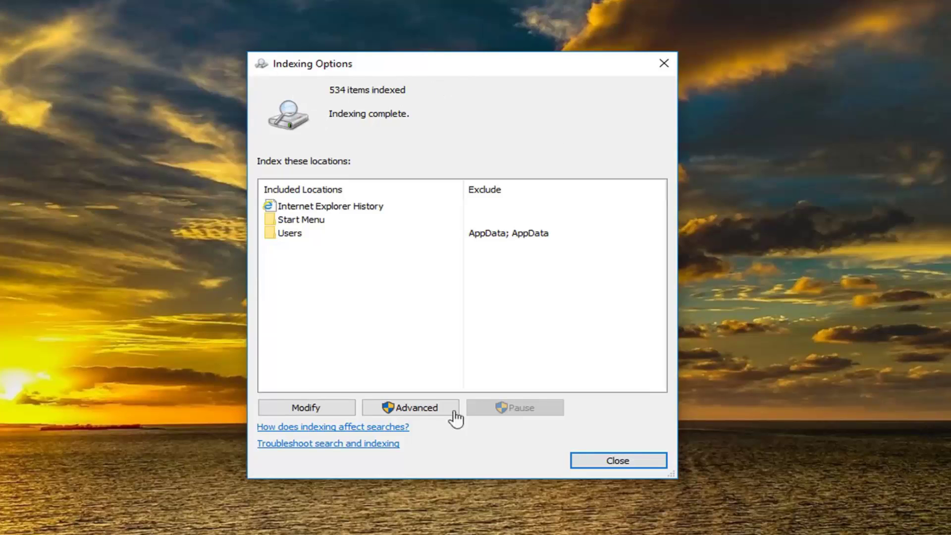
# Open Advanced Options and scroll its File Types list of indexed extensions
pyautogui.click(426, 411)
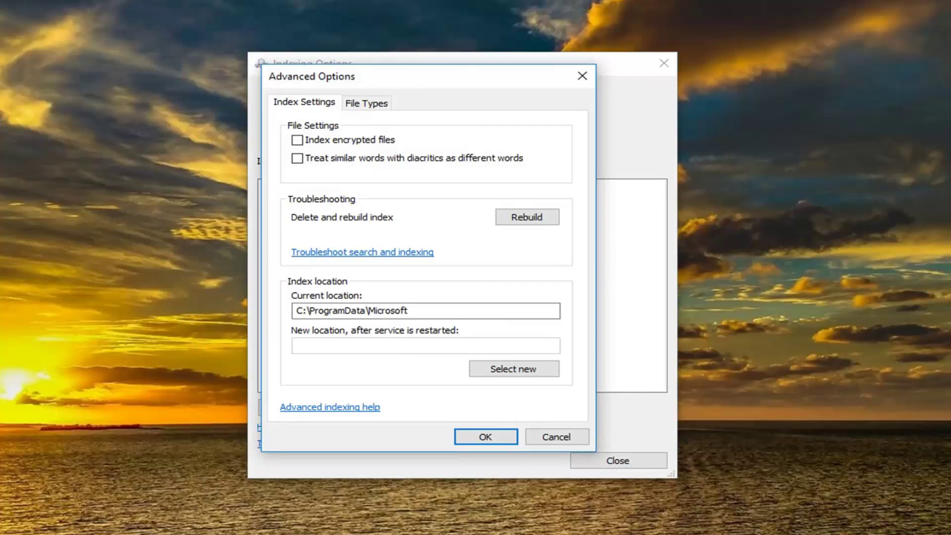
pyautogui.click(368, 101)
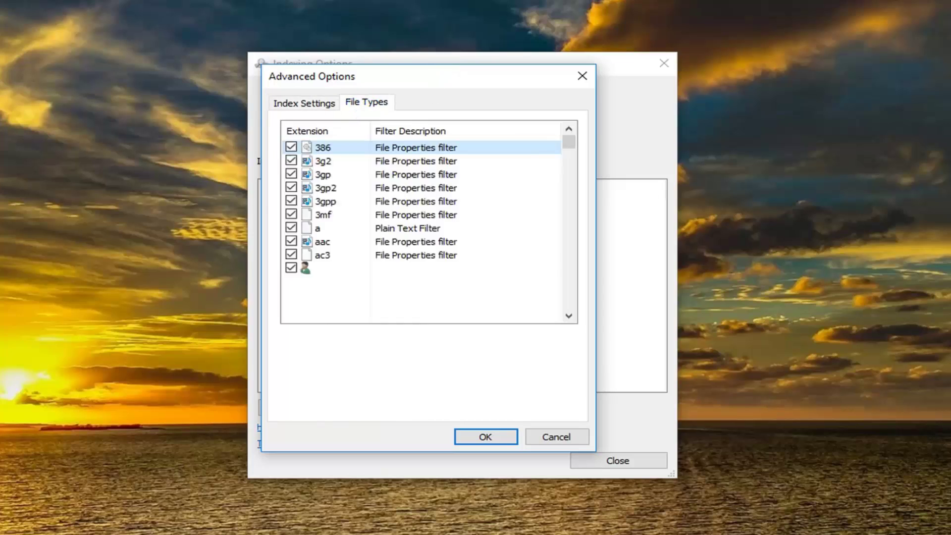
pyautogui.scroll(-20, 396, 287)
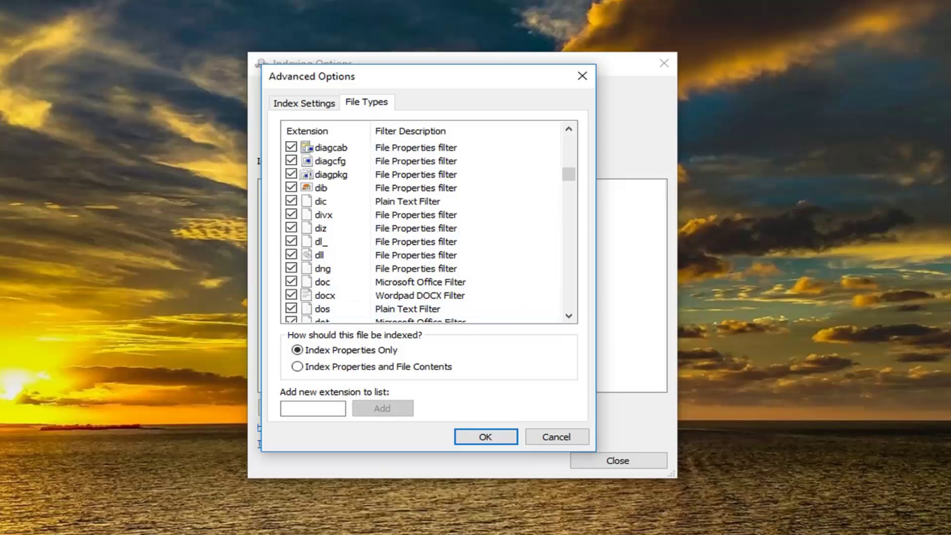
# Add the new extension 'abc' to the indexed file type list
pyautogui.click(309, 409)
pyautogui.write('abc')
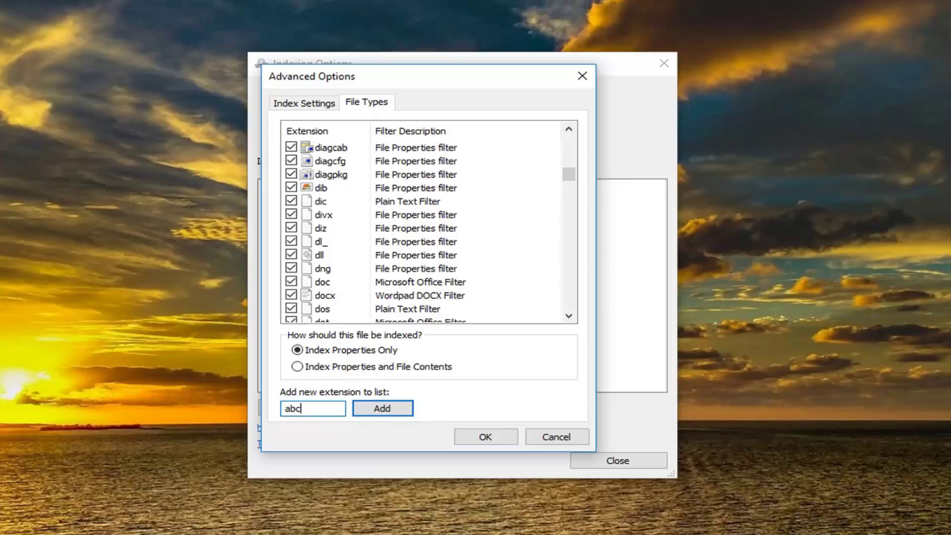
pyautogui.click(376, 409)
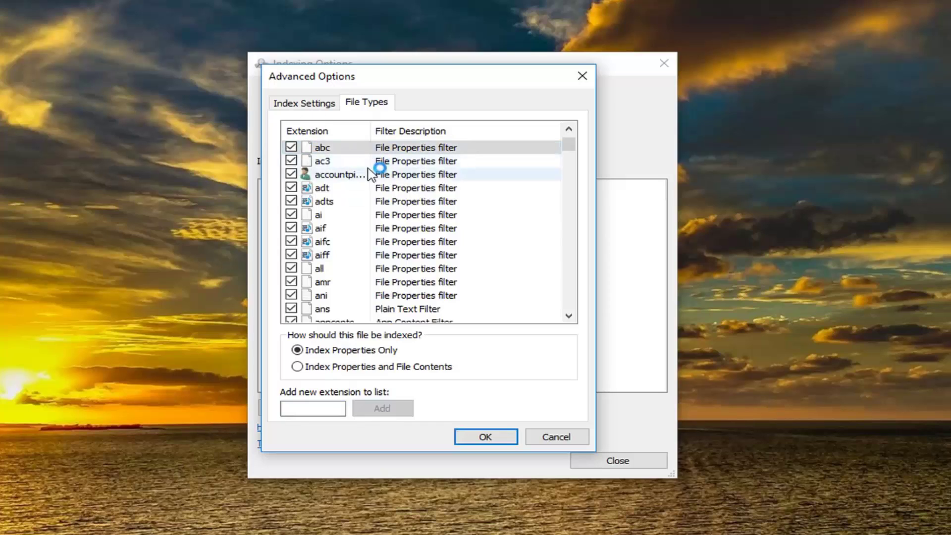
# Set abc to 'Index Properties and File Contents' and save with OK
pyautogui.click(403, 146)
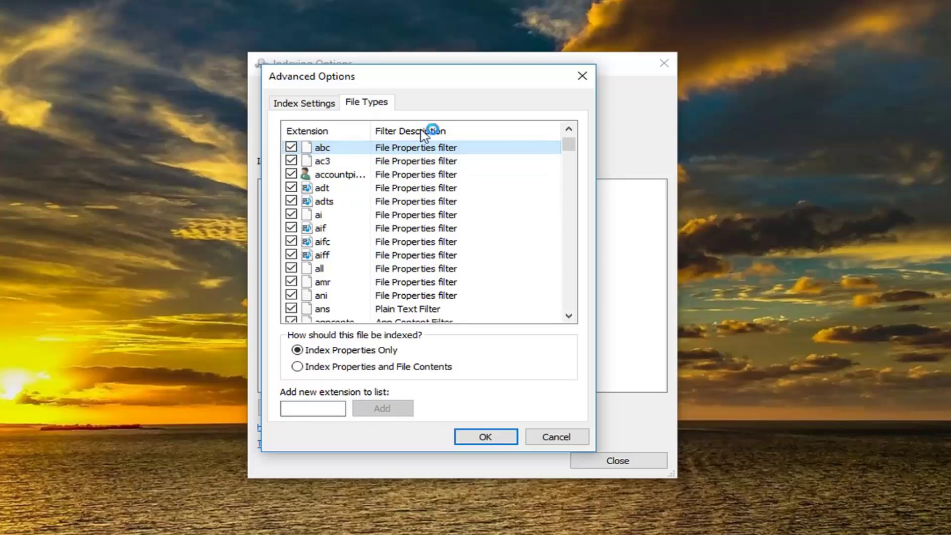
pyautogui.click(581, 77)
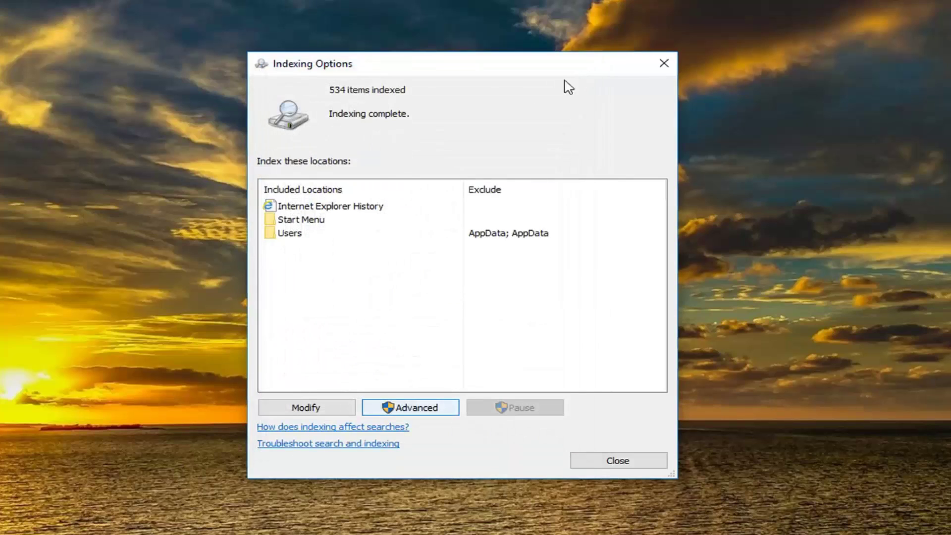
pyautogui.press('Return')
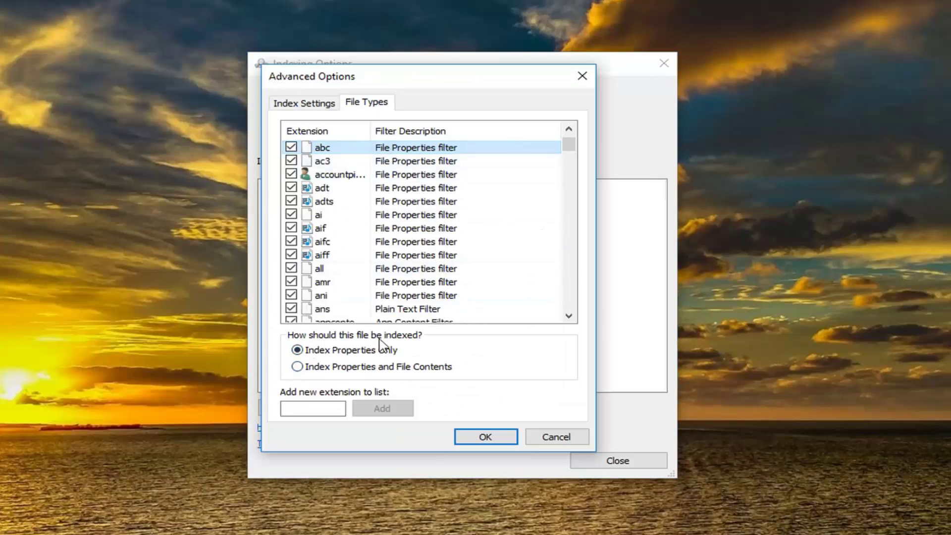
pyautogui.click(298, 368)
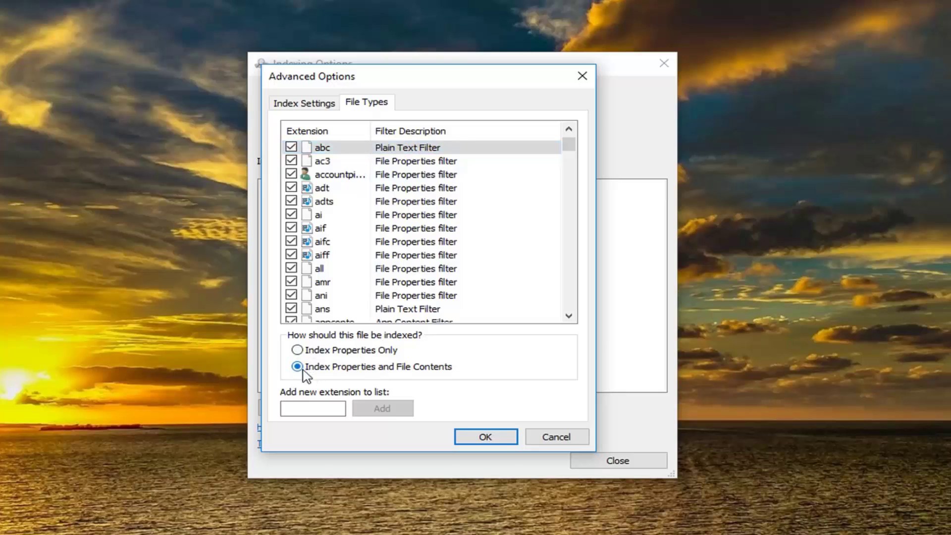
pyautogui.click(487, 438)
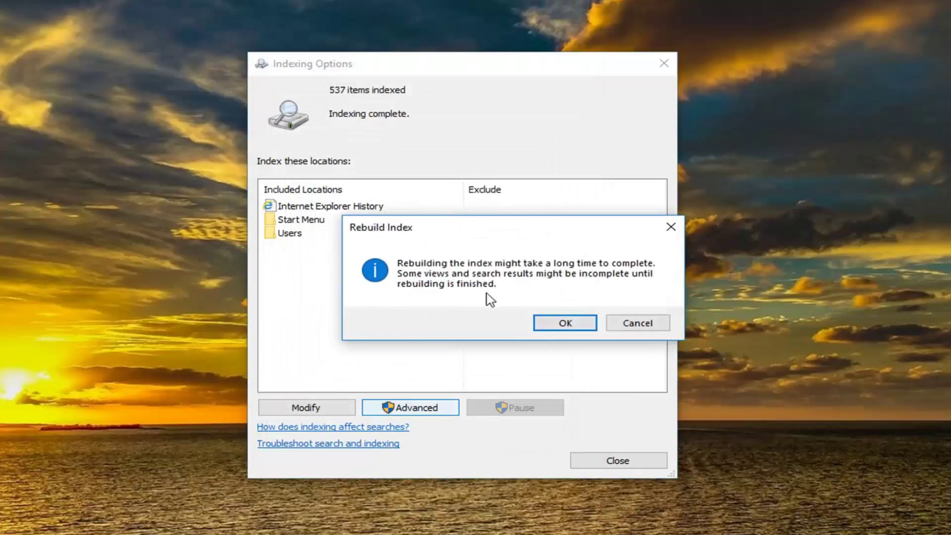
# Accept the Rebuild Index warning so indexing restarts with the new settings
pyautogui.click(557, 324)
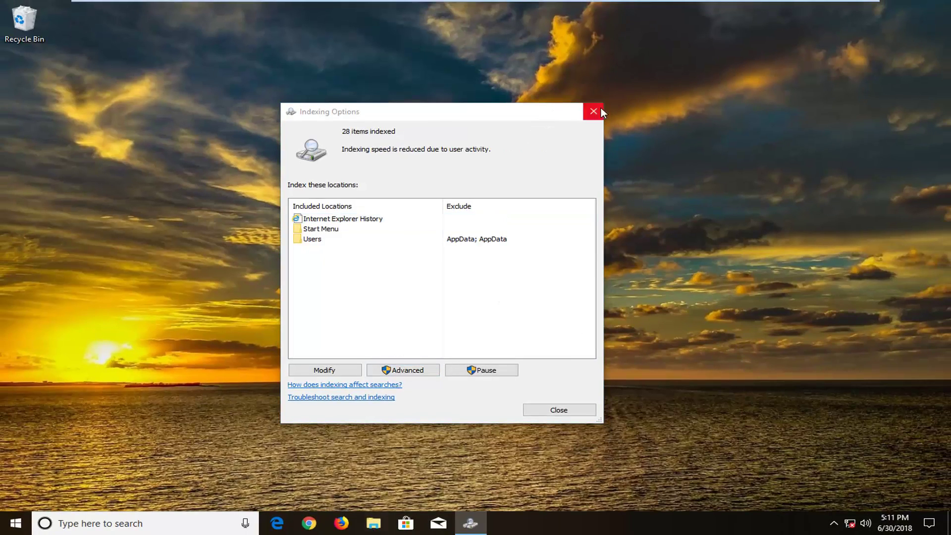
# Close Indexing Options and open File Explorer's Change folder and search options dialog
pyautogui.click(593, 111)
pyautogui.click(373, 523)
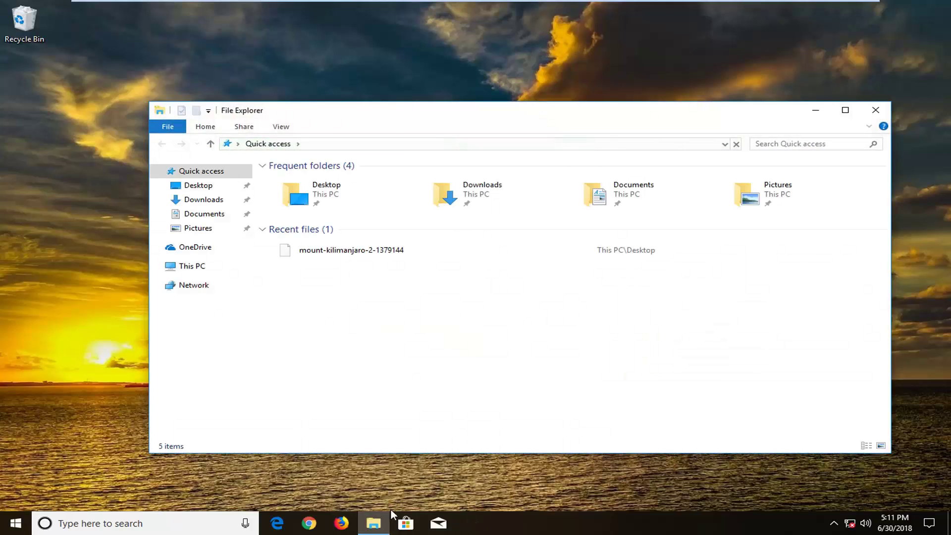
pyautogui.click(283, 128)
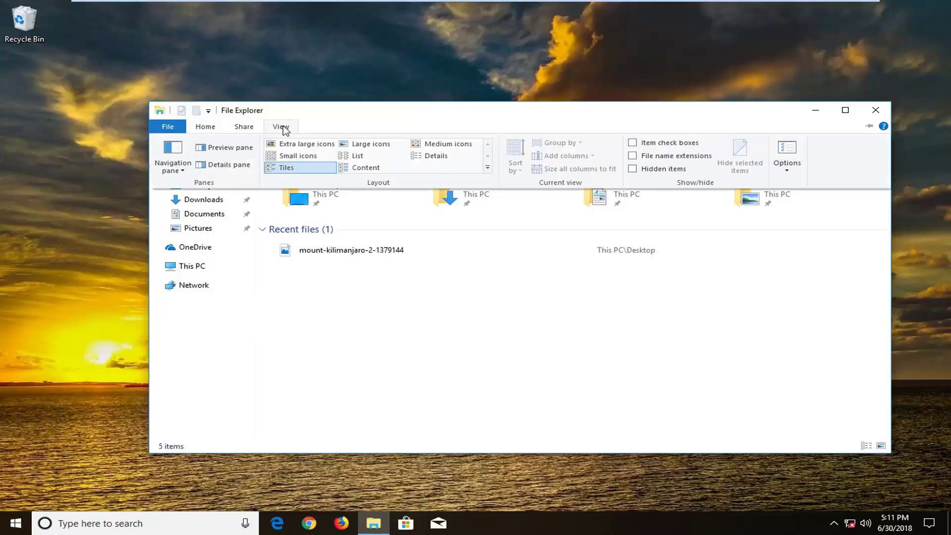
pyautogui.click(787, 173)
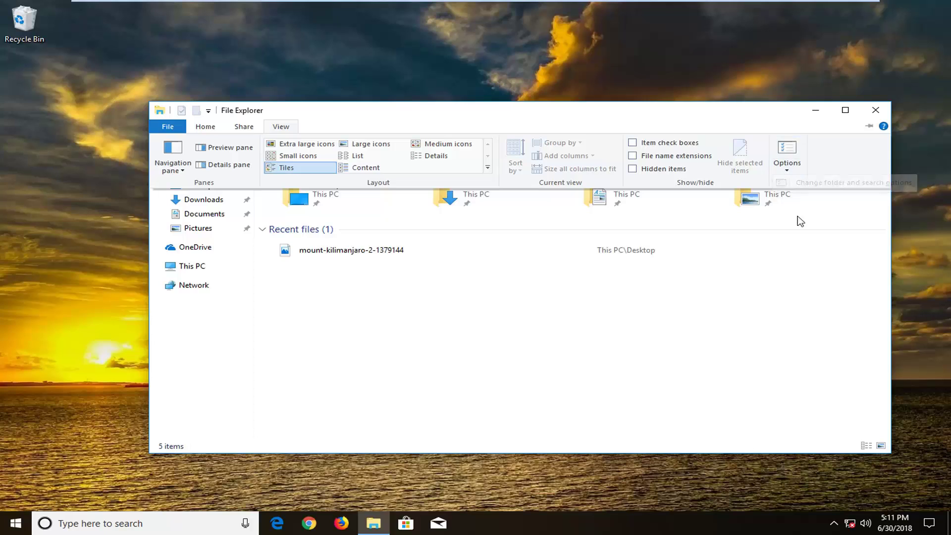
pyautogui.click(799, 187)
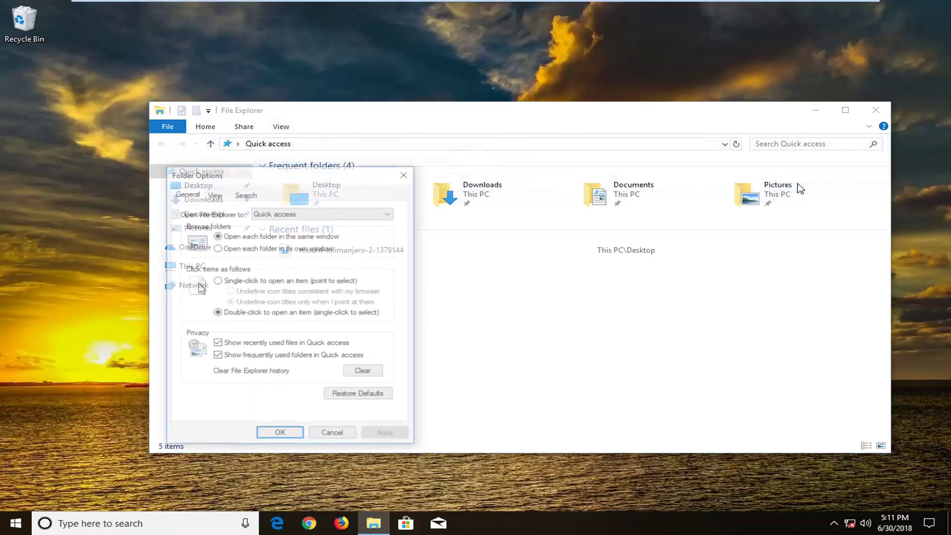
pyautogui.moveTo(274, 174); pyautogui.dragTo(559, 117)
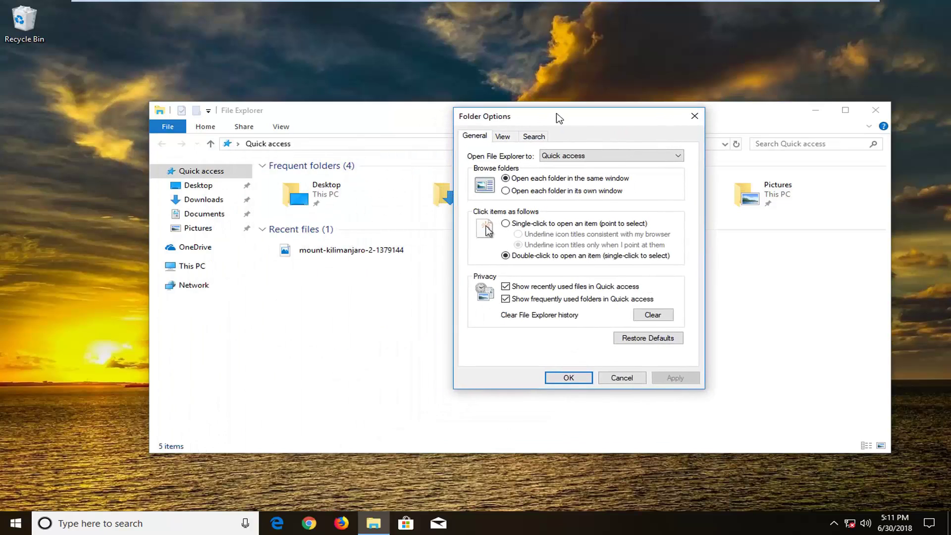
# On the Search tab, enable 'Always search file names and contents', then Apply and OK
pyautogui.click(538, 140)
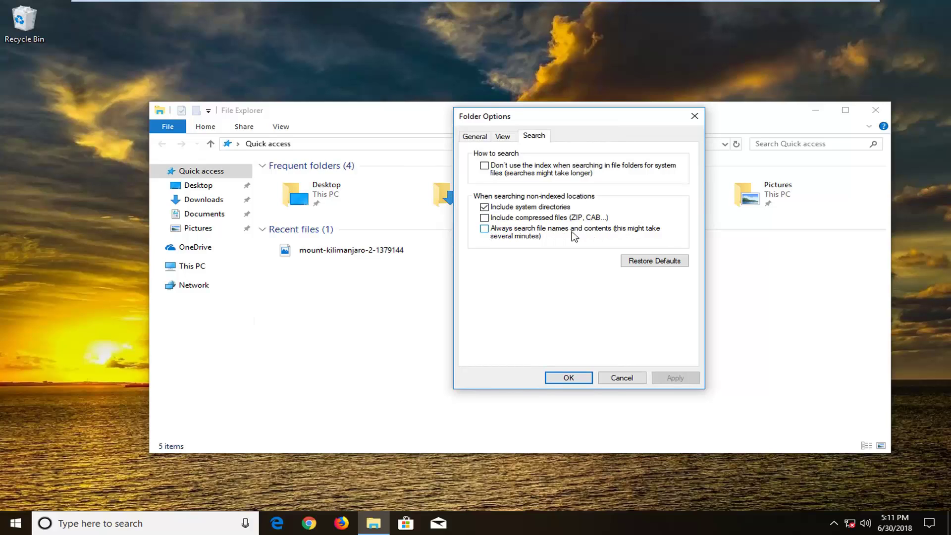
pyautogui.click(525, 236)
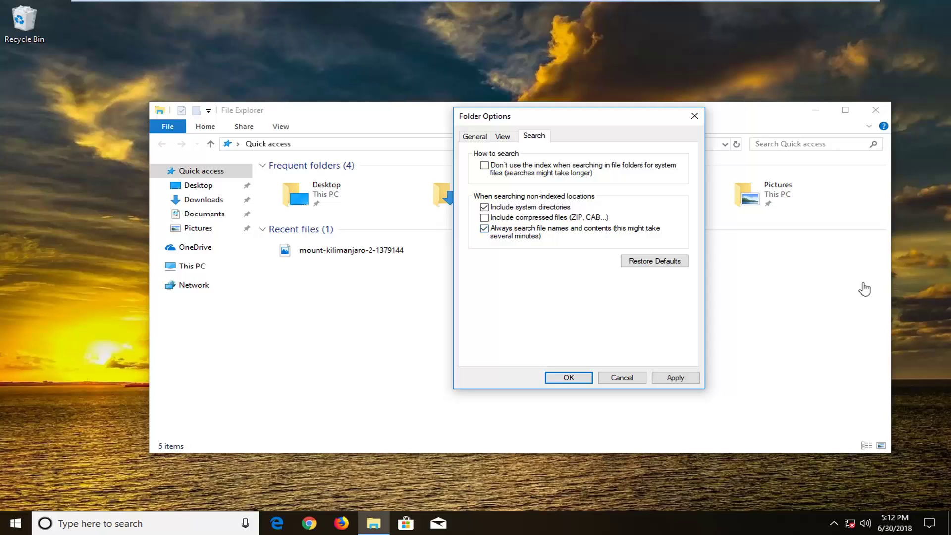
pyautogui.click(670, 377)
pyautogui.click(565, 377)
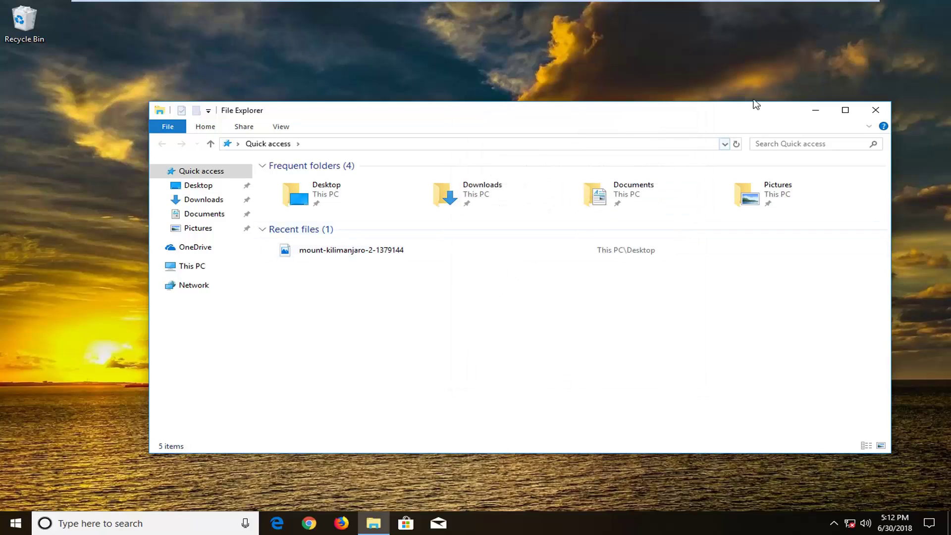
pyautogui.click(813, 116)
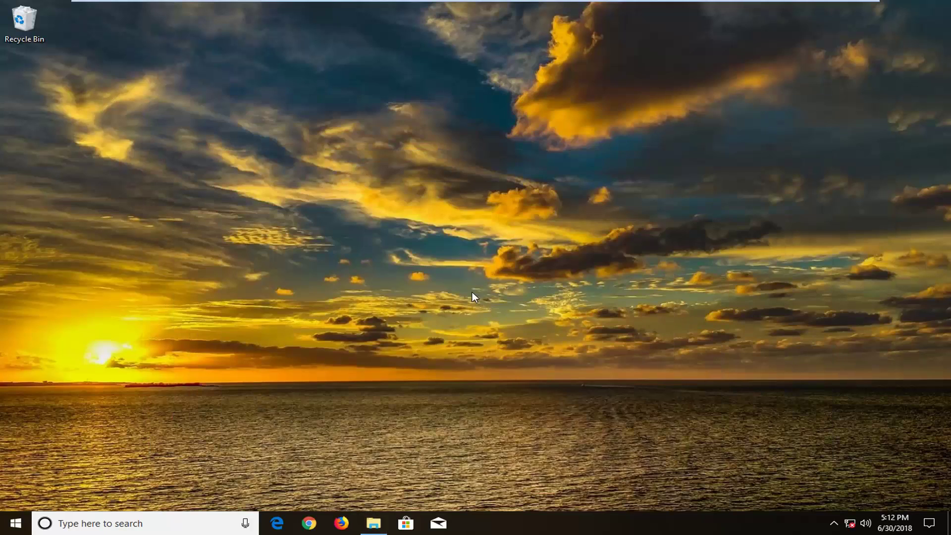